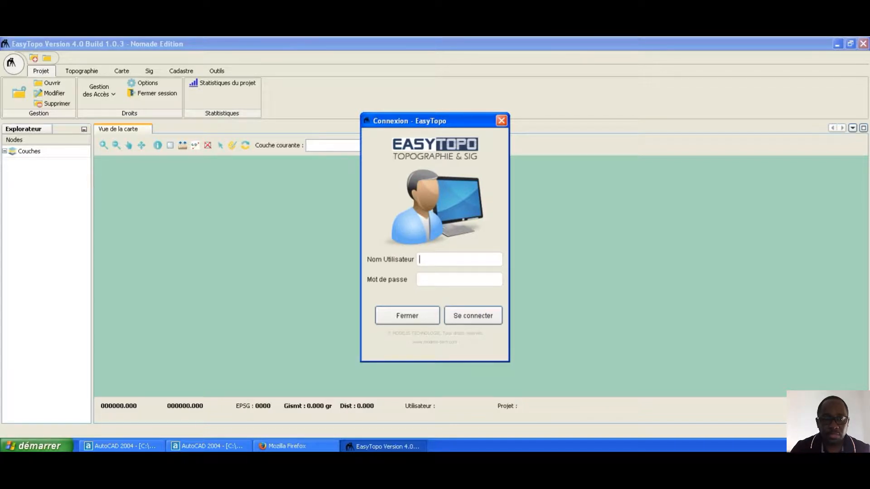
Step: Look at Test_Fichier_Initial.dxf in AutoCAD, and log in to EasyTopo with the user name and account password
left_click(131, 447)
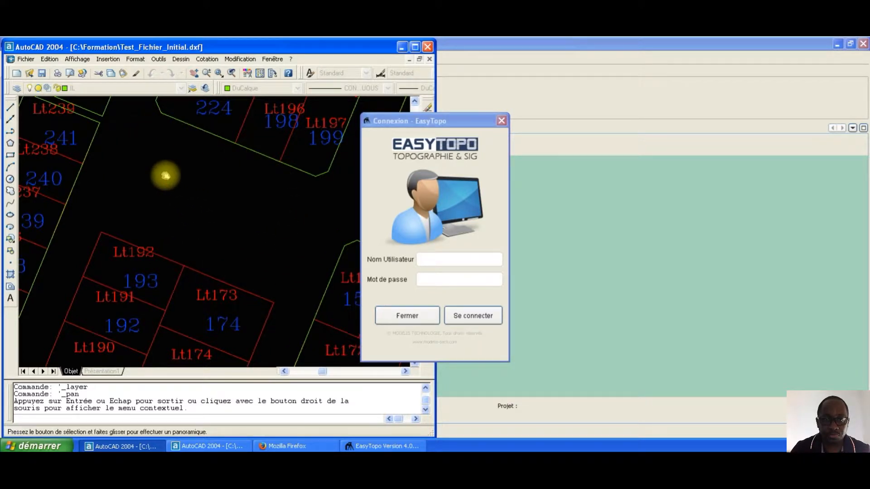
left_click(402, 47)
left_click(430, 256)
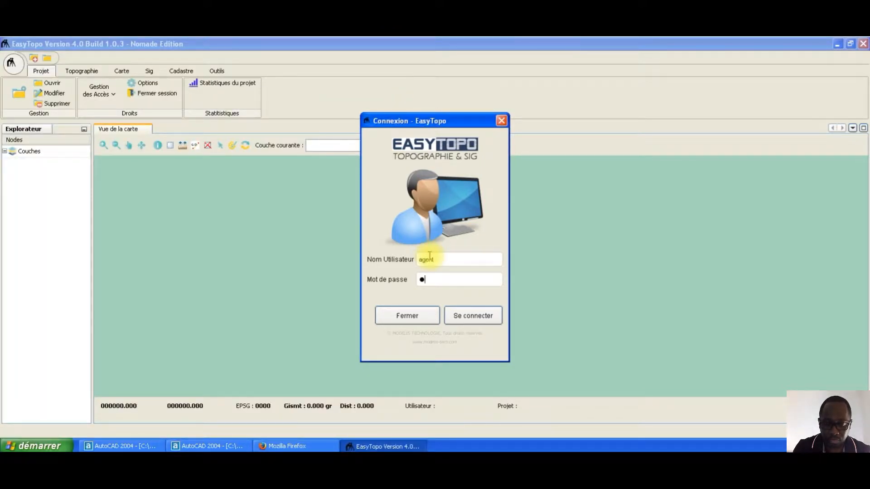
left_click(466, 315)
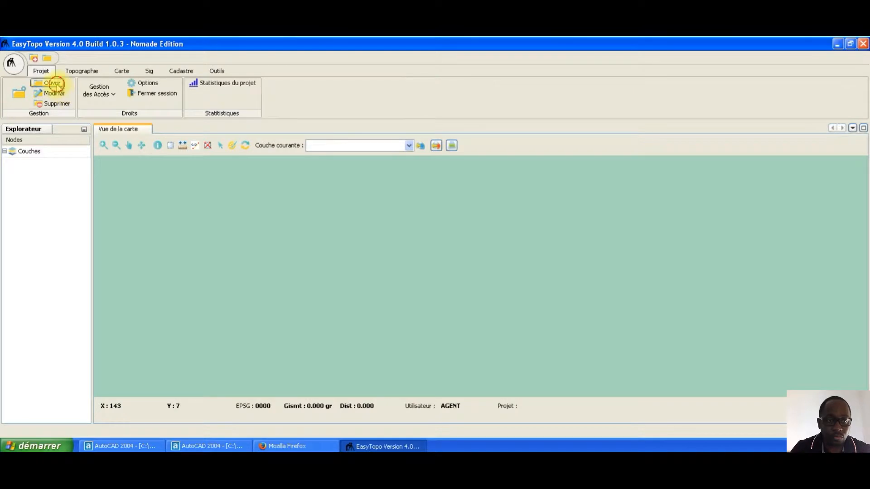
Step: Open the existing project TEST_DT under Service du Cadastre
left_click(51, 83)
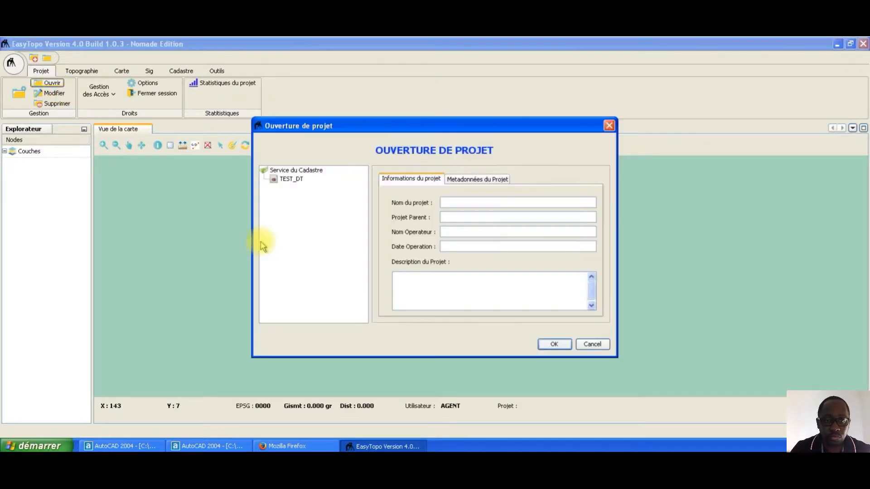
left_click(292, 179)
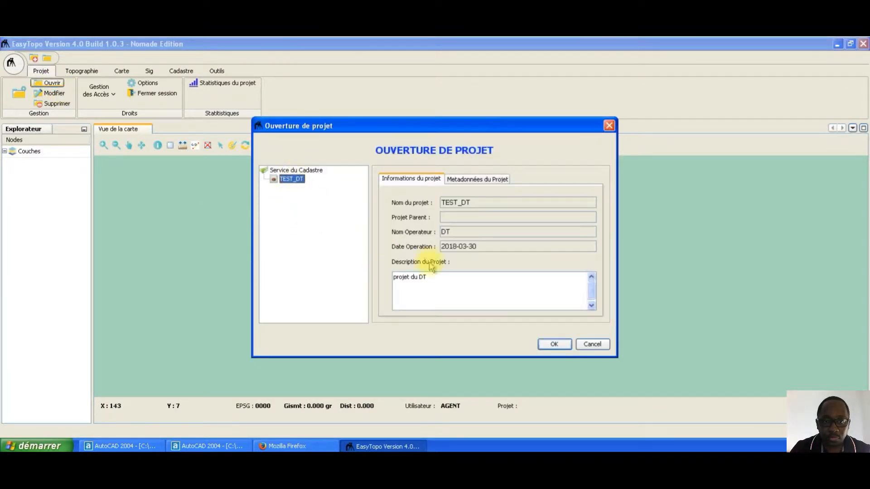
left_click(552, 346)
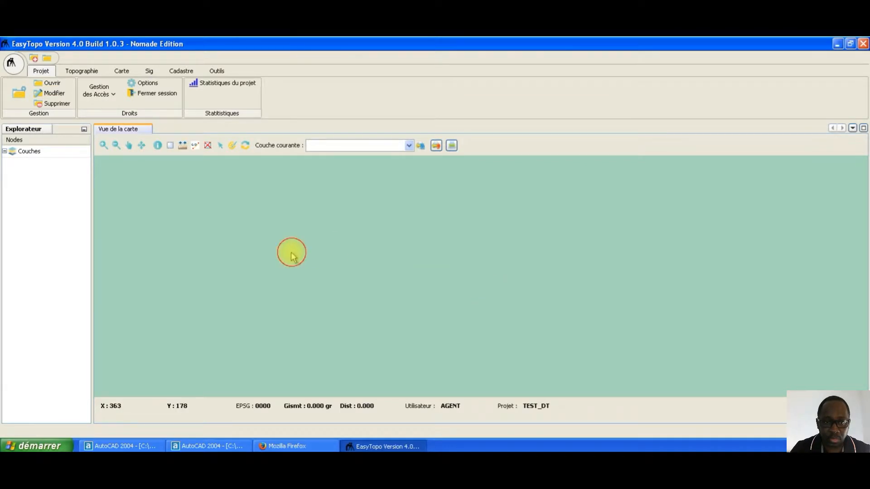
Step: Compare Test_Fichier_Initial.dxf with Test_Fichier_Final.dxf in AutoCAD to identify the lots missing from the block, and return to EasyTopo
left_click(129, 447)
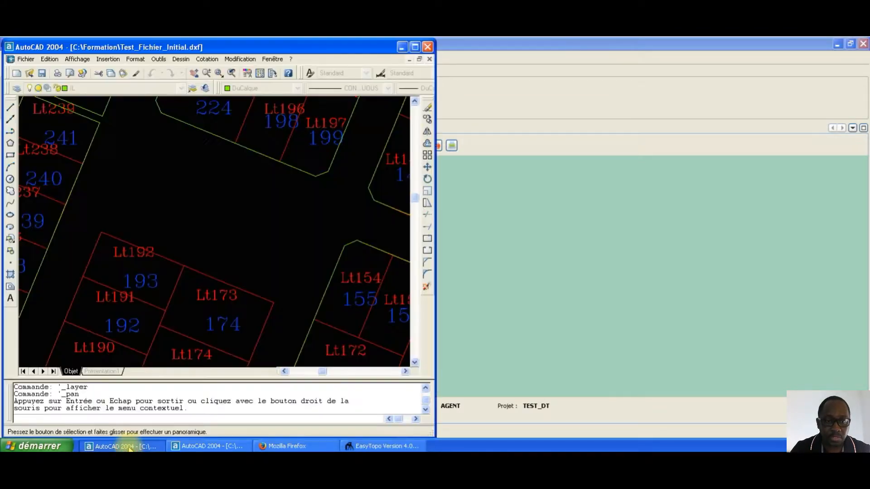
left_click(208, 446)
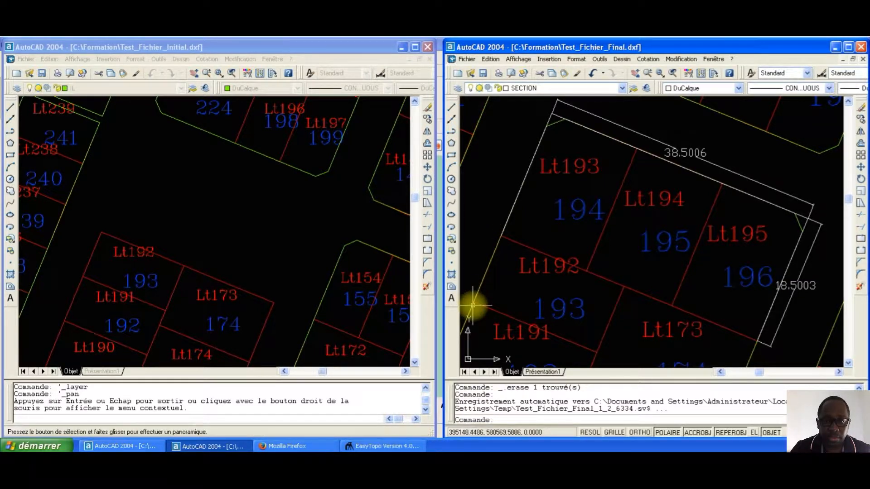
left_click(835, 47)
left_click(402, 47)
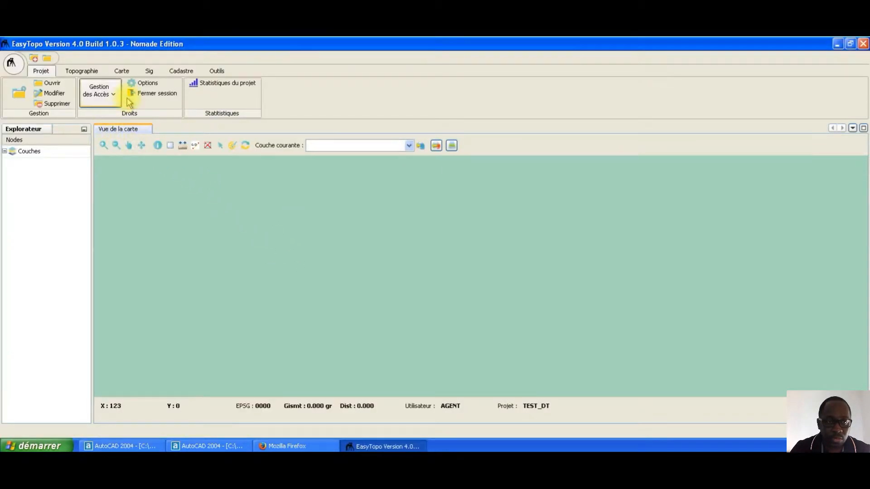
Step: Start the Antenne point calculation
left_click(121, 72)
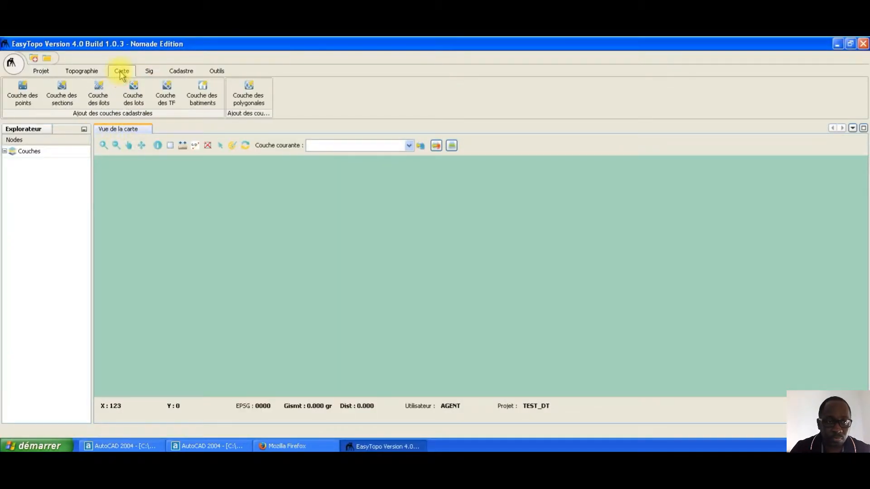
left_click(216, 72)
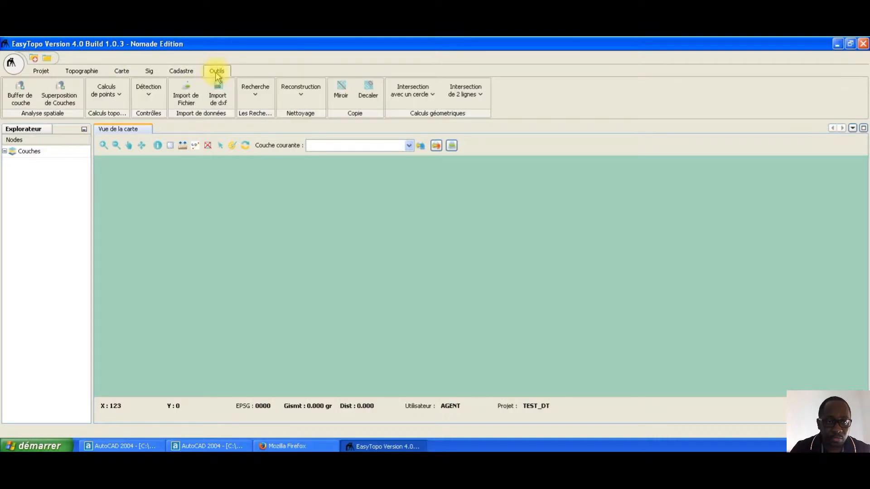
left_click(118, 93)
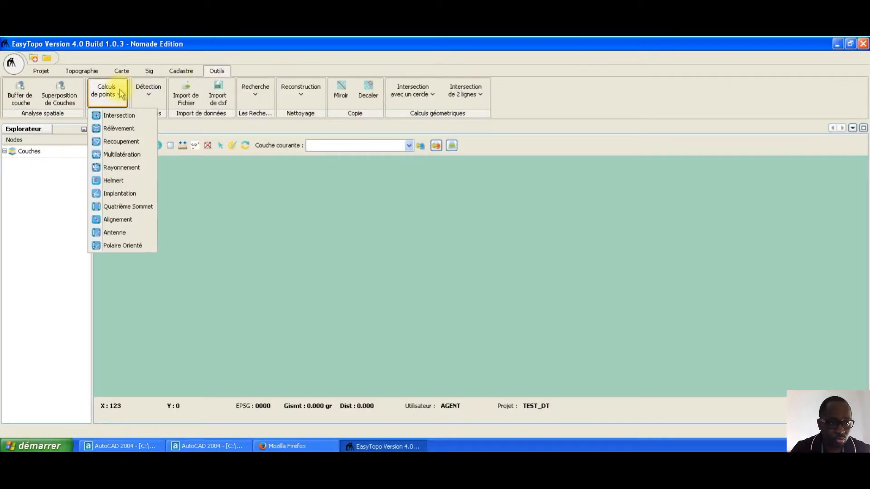
left_click(117, 233)
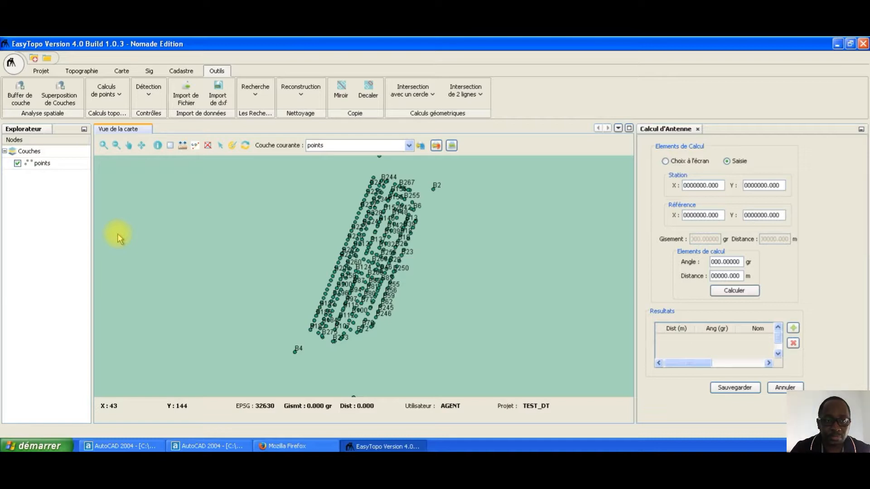
Step: Add the cadastral lot layer to the map and make points the current layer
left_click(120, 72)
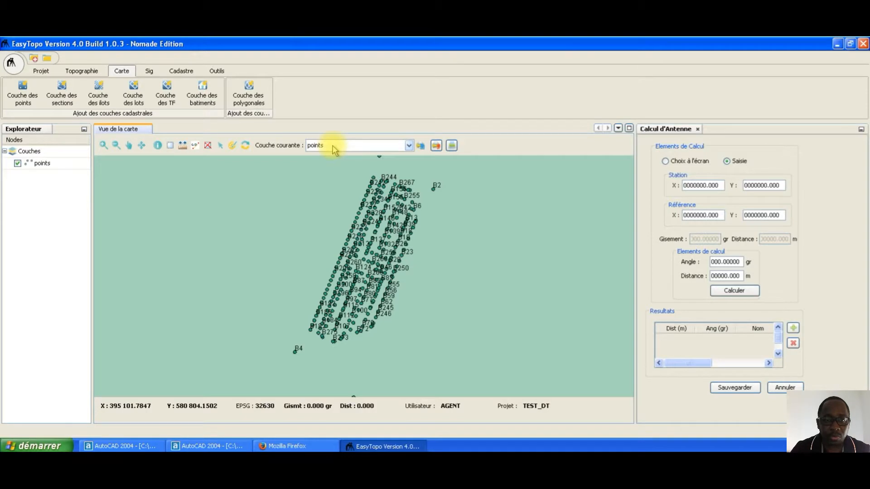
left_click(140, 99)
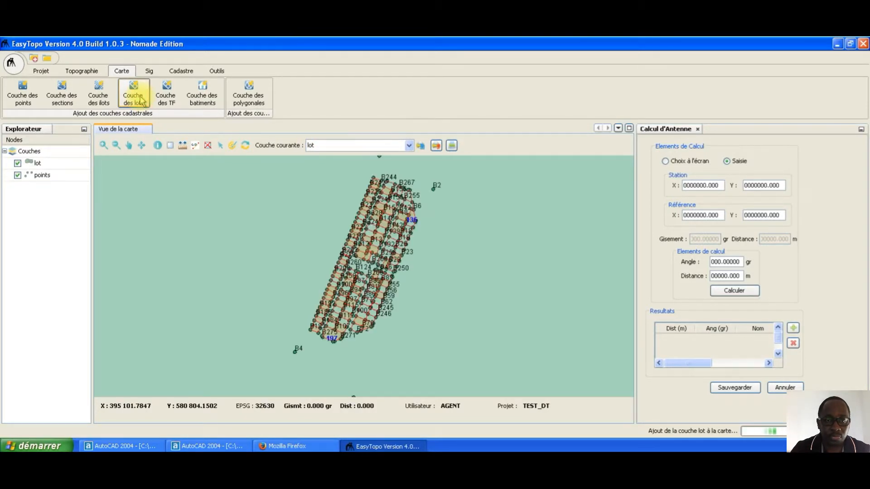
left_click(313, 148)
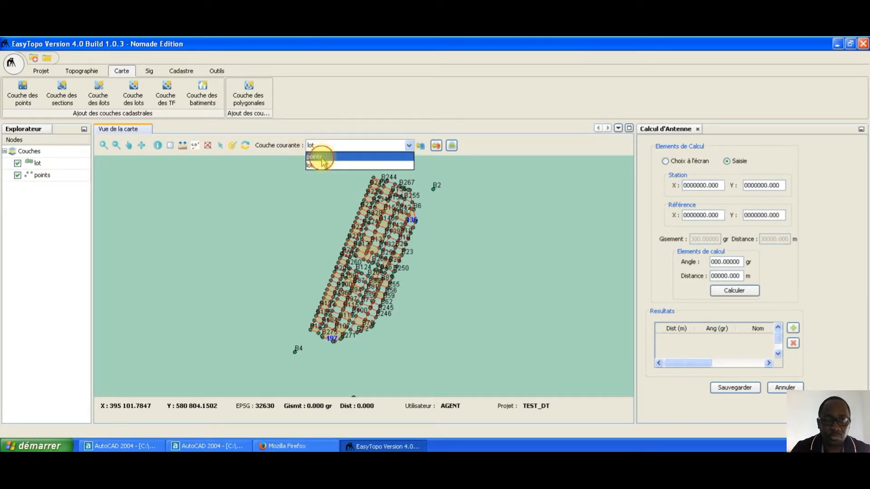
left_click(321, 158)
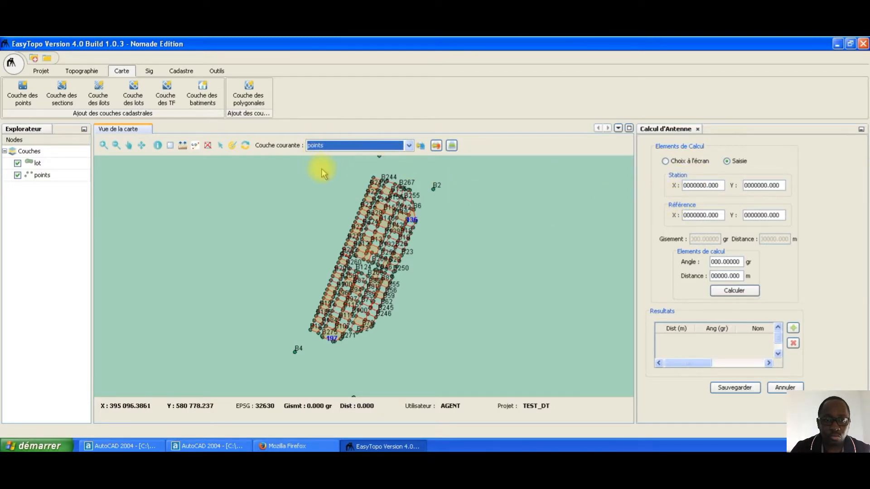
Step: Examine the empty area above lots Lt192 and Lt173 against the dimensioned lots in AutoCAD's Test_Fichier_Final.dxf, and return to EasyTopo
left_click(104, 146)
left_click_drag(331, 246, 389, 285)
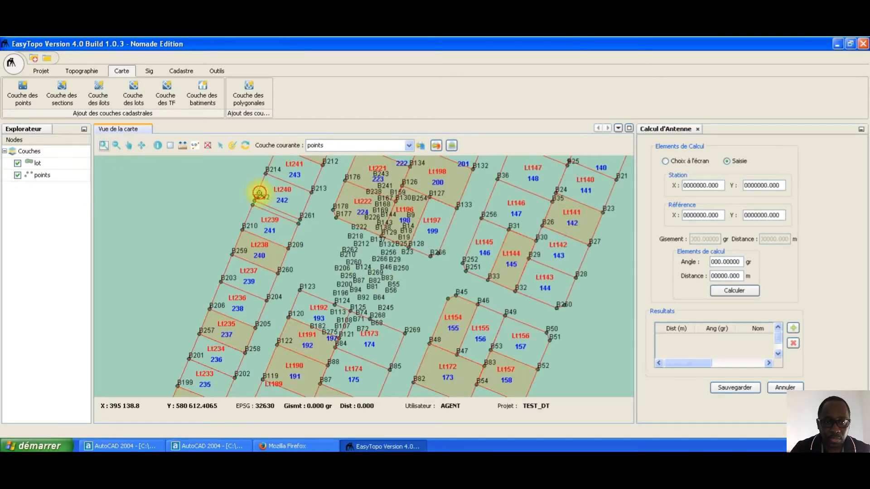
left_click_drag(259, 192, 475, 355)
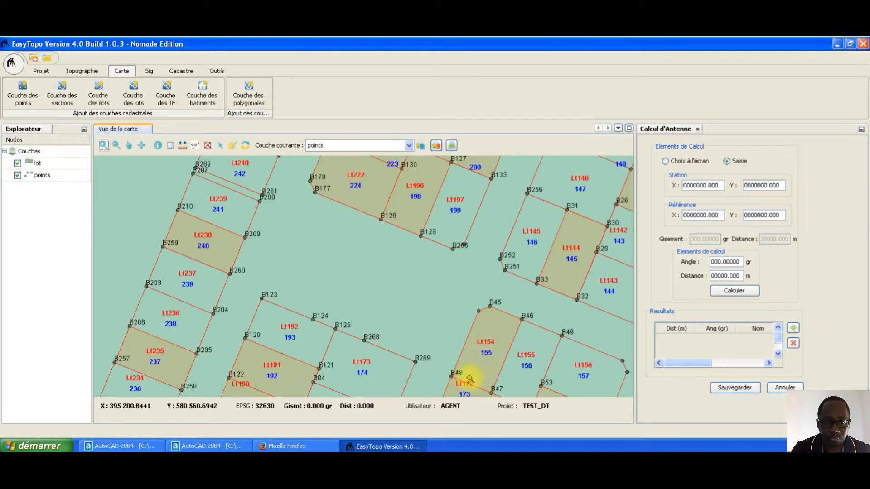
left_click(193, 448)
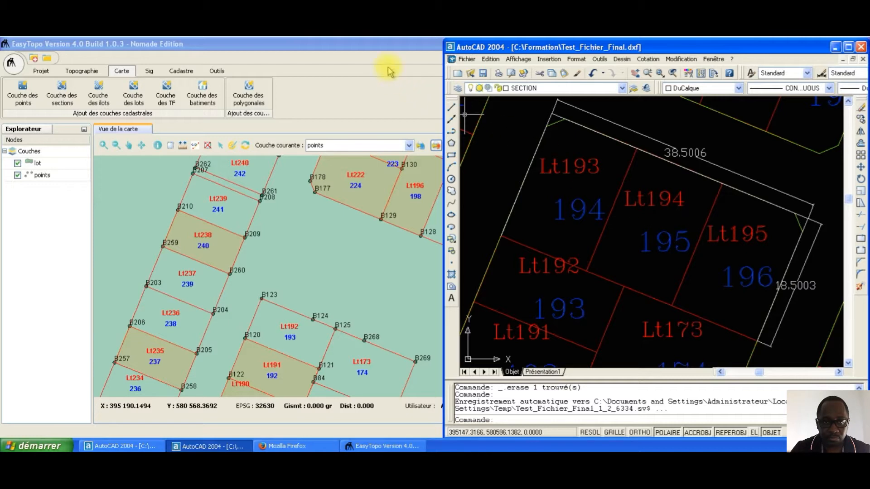
left_click(390, 52)
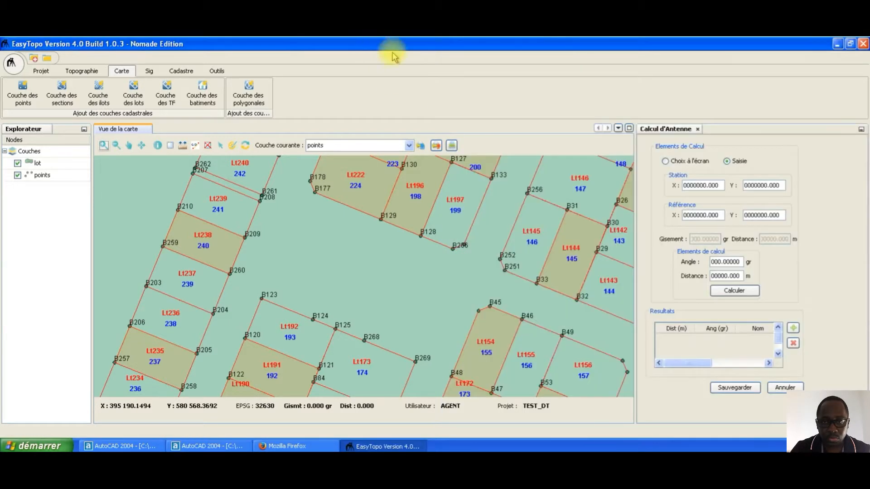
Step: Calculate an antenna point from on-screen station B123 and reference B120, with angle 200 gr and distance 18.5 m
left_click(673, 162)
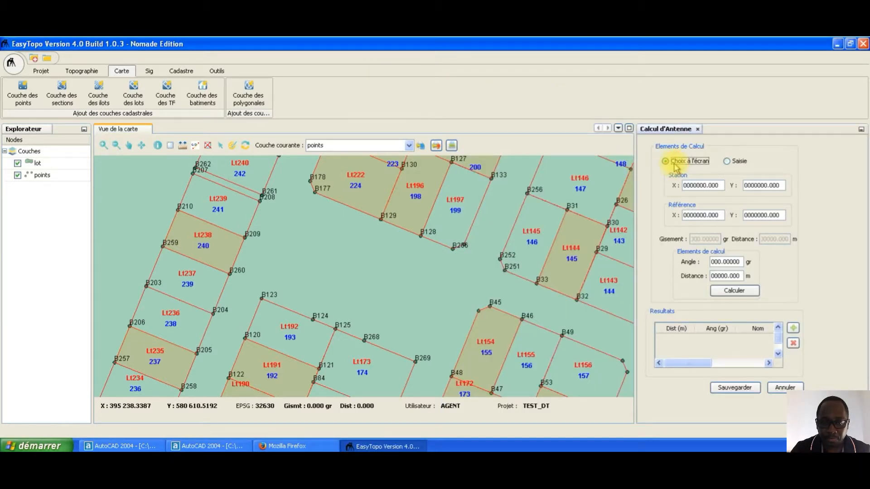
left_click(263, 299)
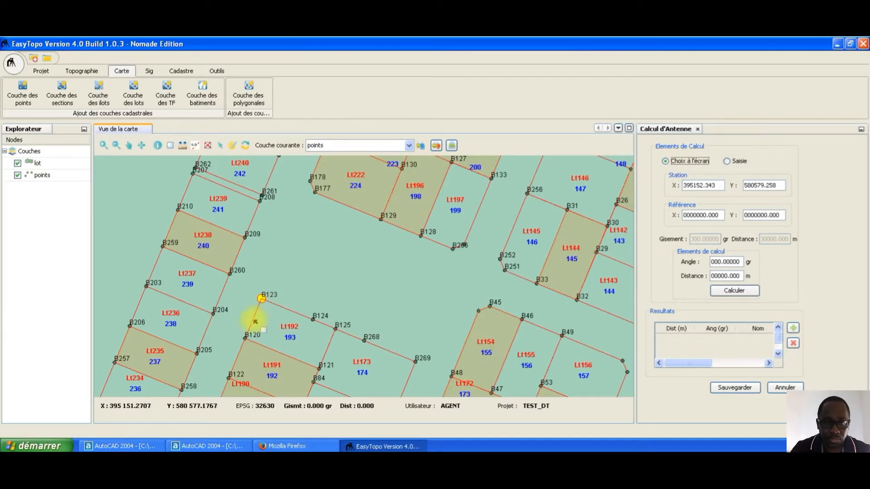
left_click(245, 338)
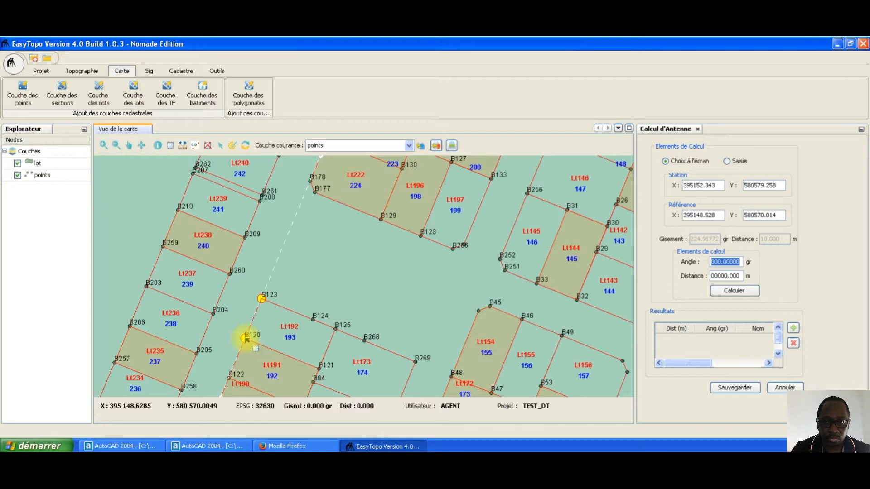
type("200")
key("Tab")
type("1")
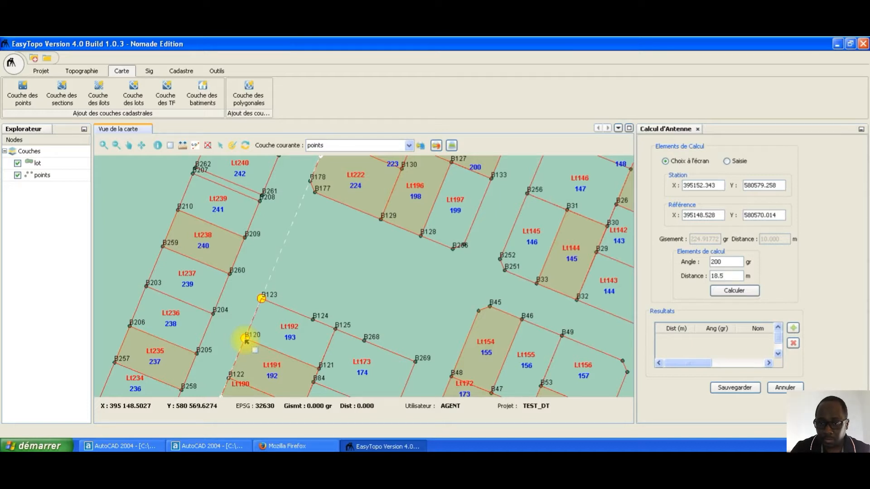
left_click(734, 292)
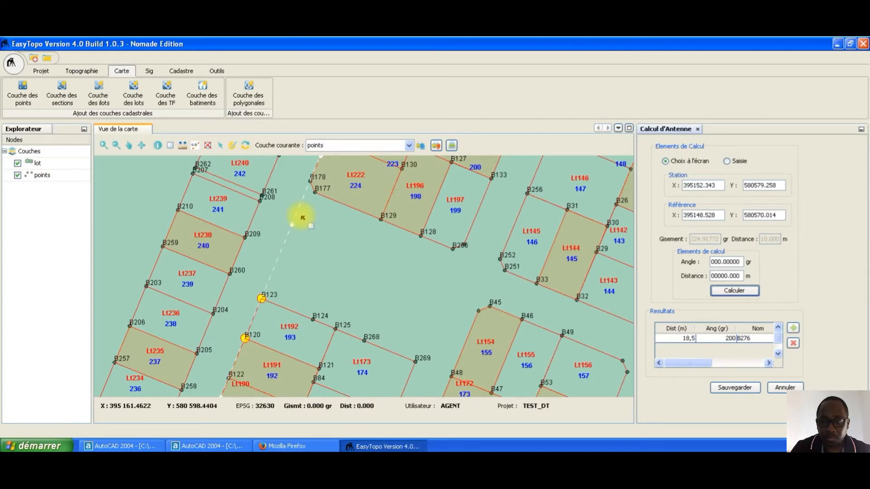
Step: Save the calculated antenna point to the Point divers destination layer
left_click(734, 387)
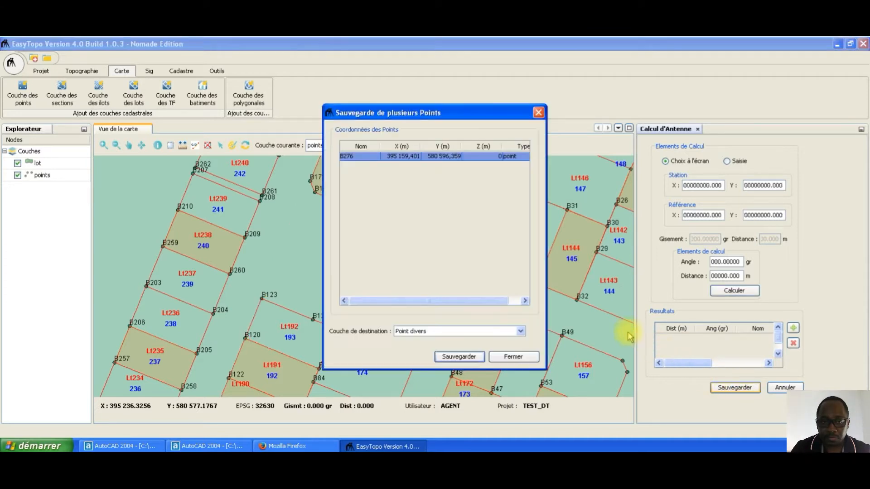
left_click_drag(420, 301, 503, 312)
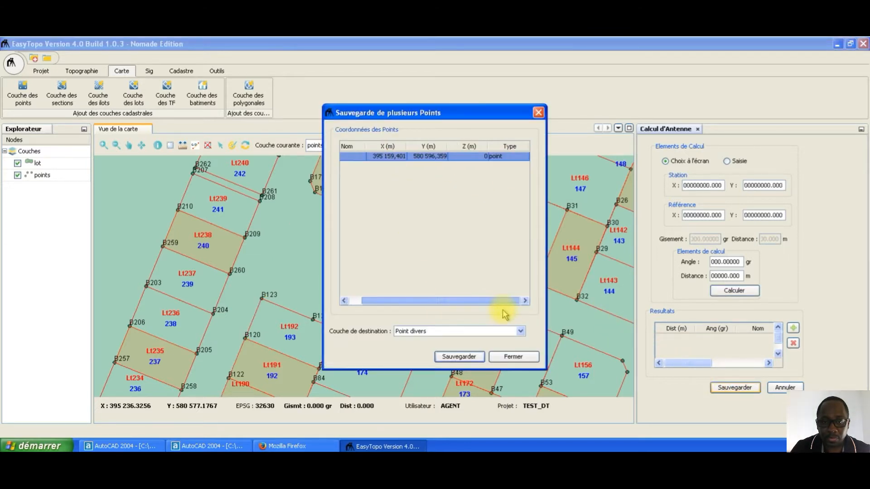
left_click(518, 331)
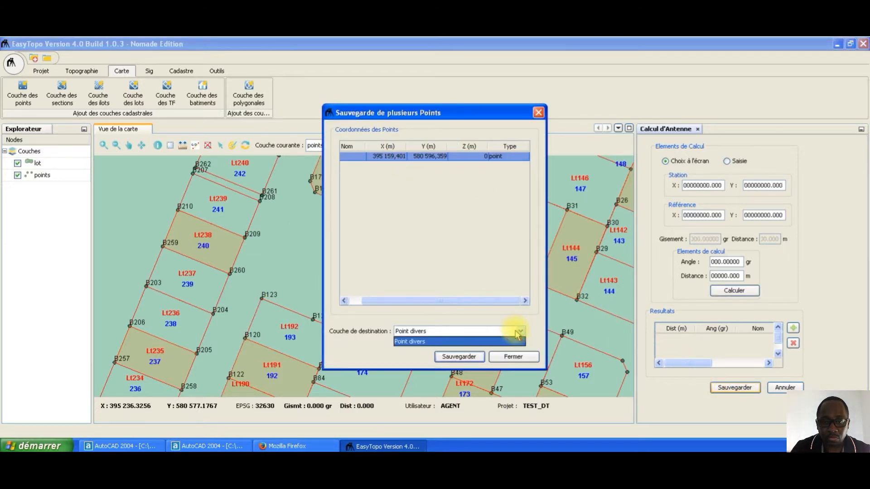
left_click(516, 317)
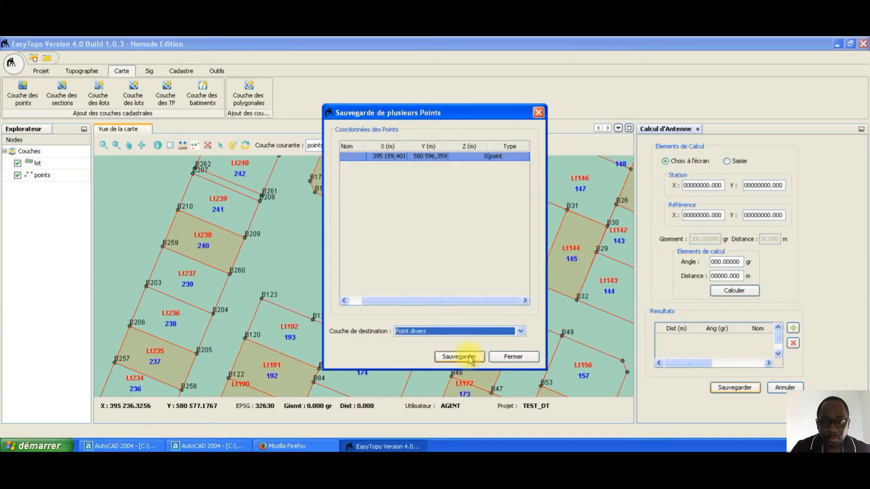
left_click(459, 357)
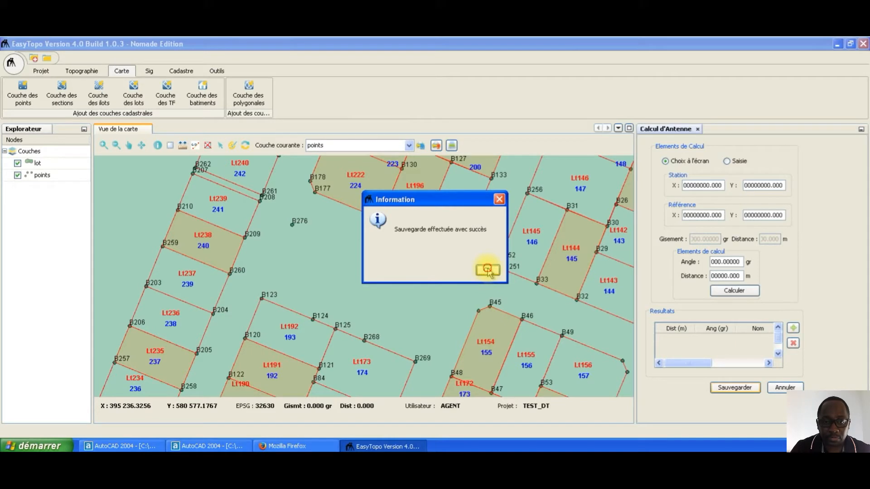
left_click(487, 270)
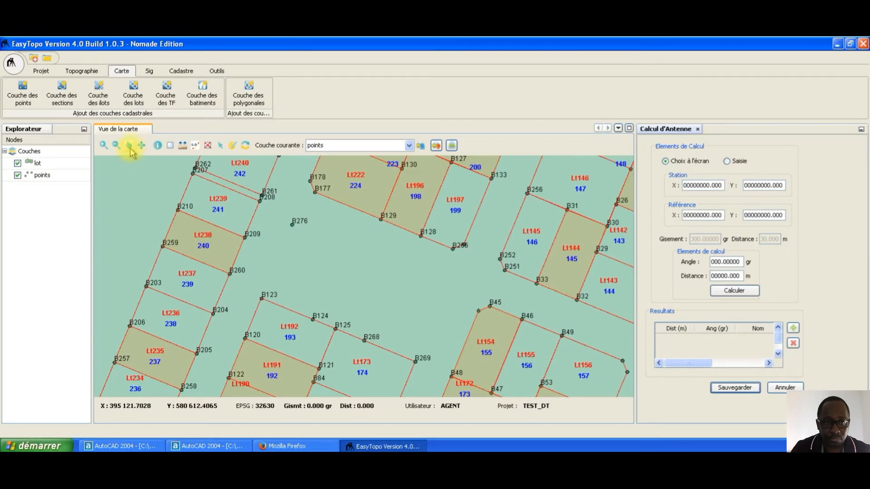
Step: Calculate an antenna point from on-screen station B269 and reference B85, with angle 200 gr and distance 18.5 m
left_click(129, 146)
left_click_drag(401, 324, 378, 283)
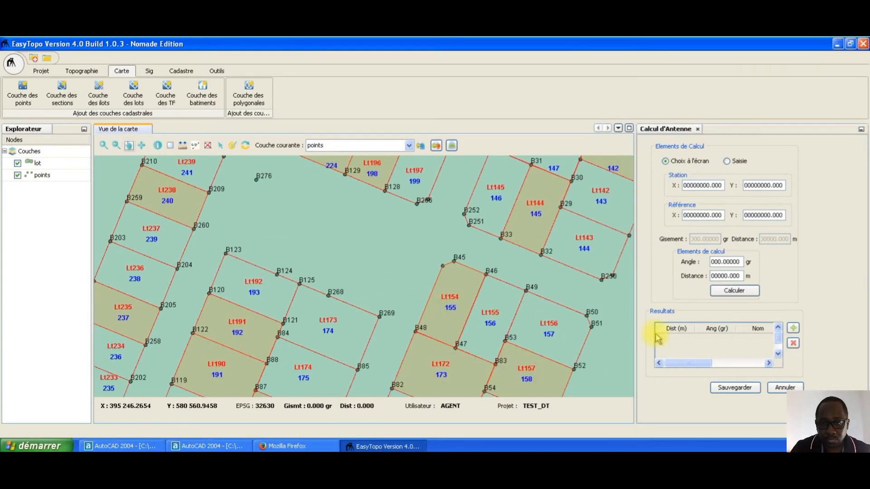
left_click(711, 264)
left_click(675, 167)
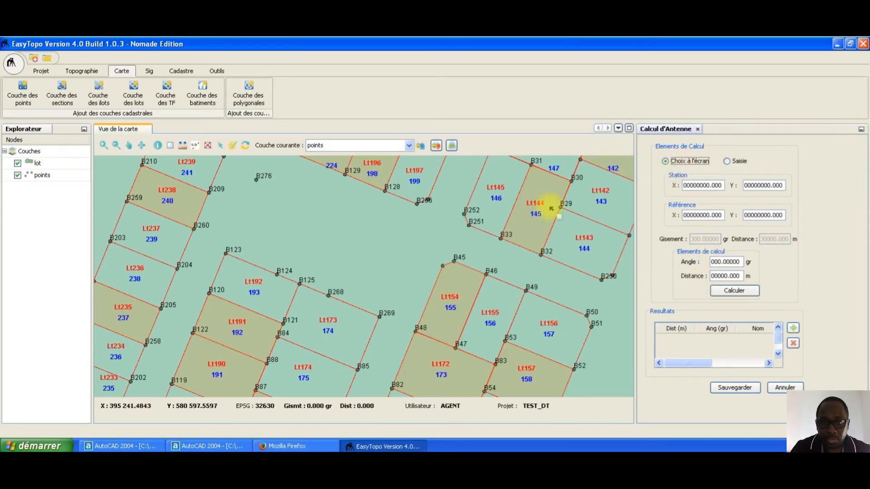
left_click(380, 319)
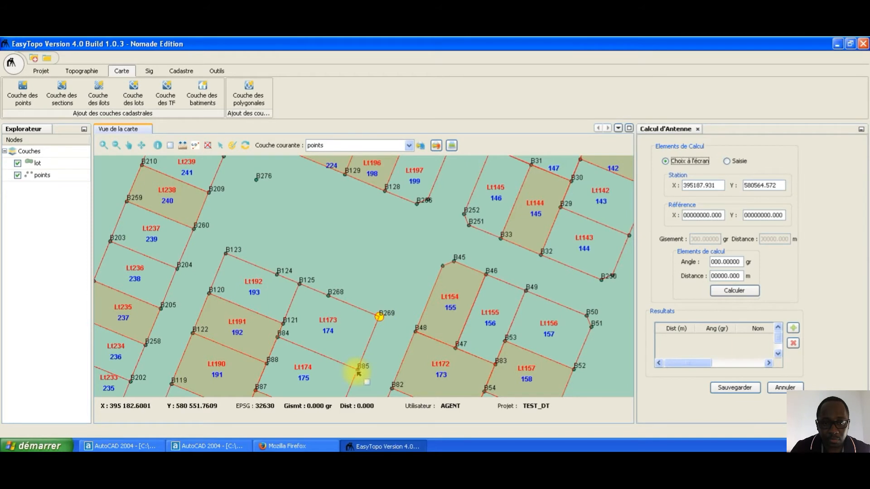
left_click(360, 370)
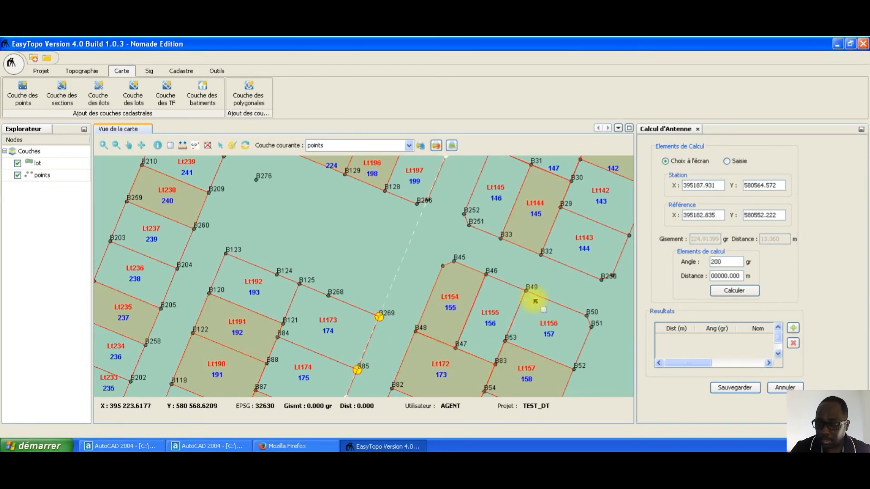
type("18.5")
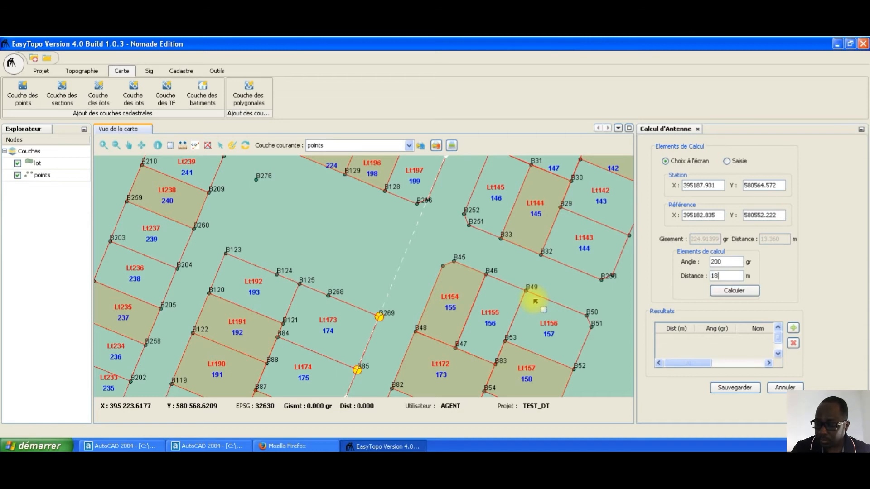
left_click(732, 290)
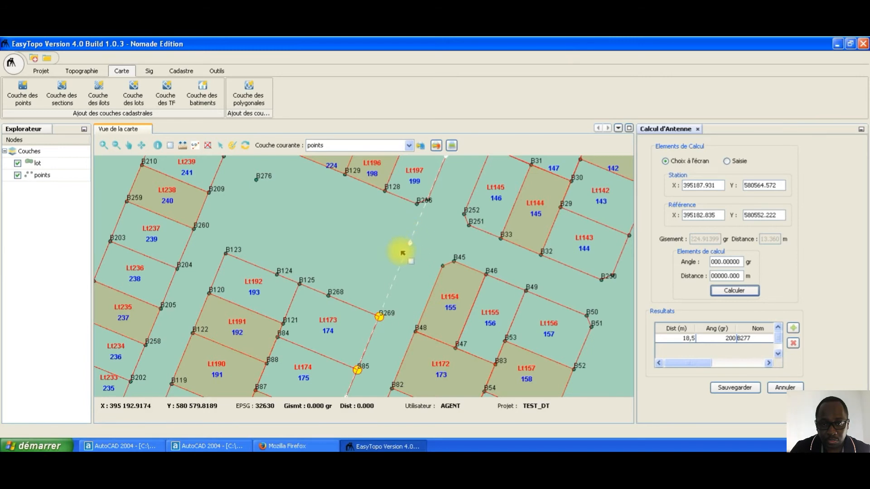
Step: Save the antenna point calculated from B269 to the Point divers destination layer
left_click(732, 388)
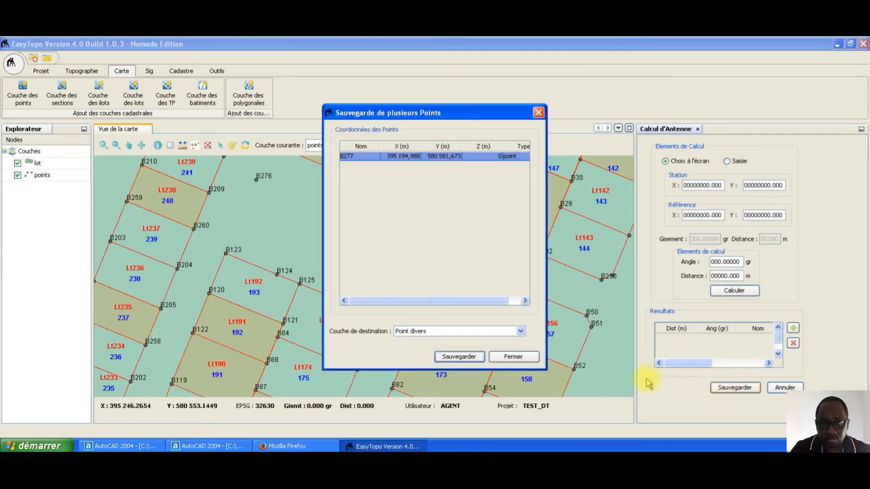
left_click(461, 357)
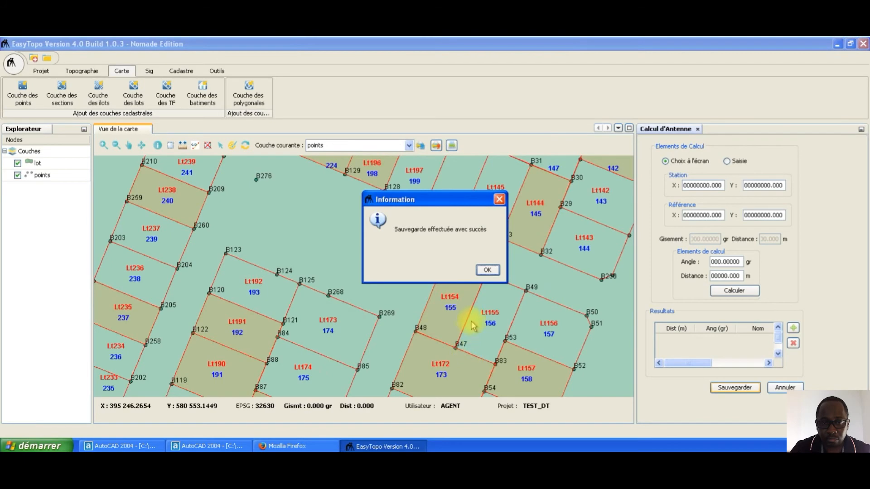
left_click(487, 272)
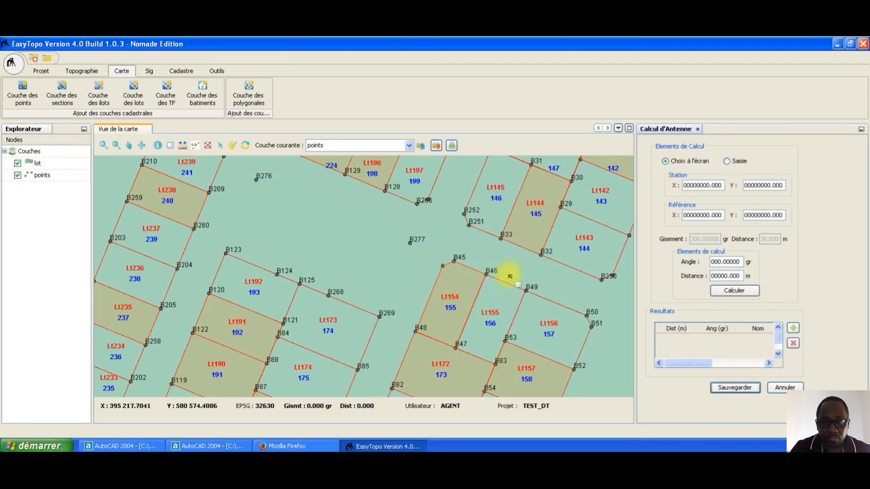